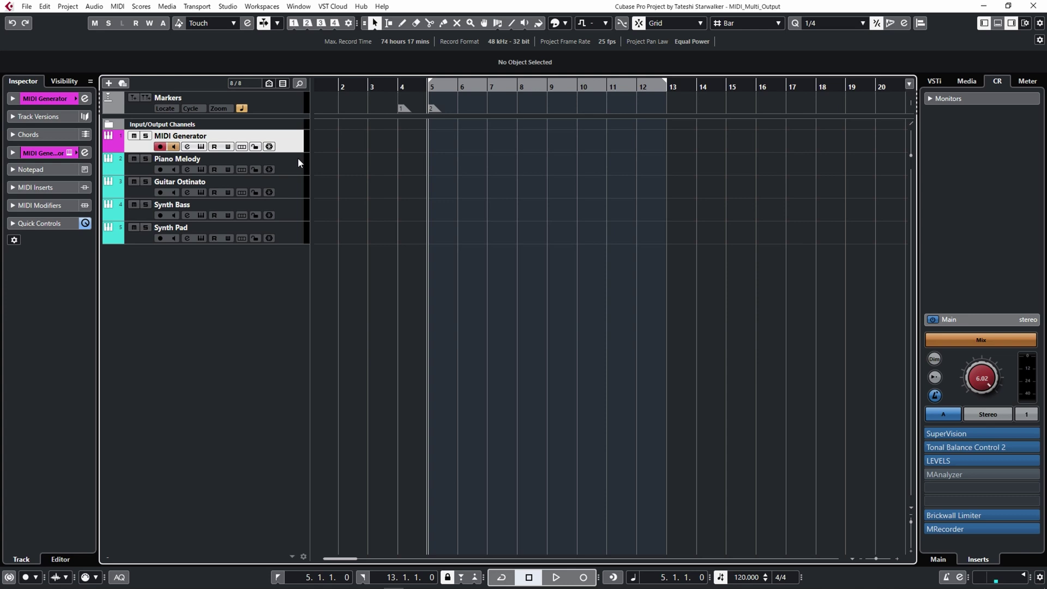
Step: Open InstaComposer on the MIDI Generator track to view its five-track B harmonic minor pattern
left_click(299, 149)
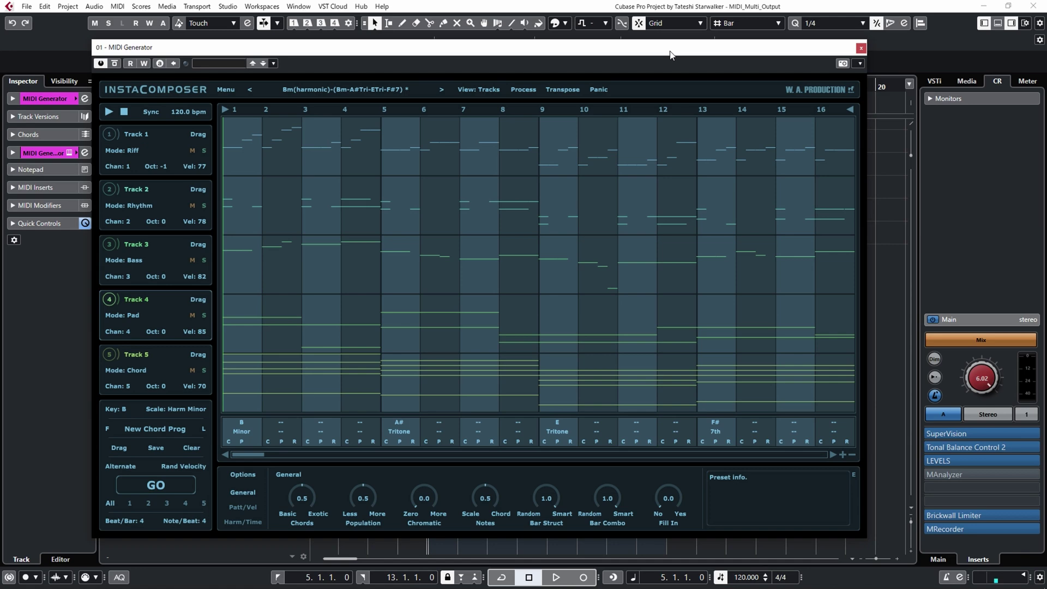
Step: Close InstaComposer and arm Guitar Ostinato, Synth Bass and Synth Pad in turn, returning to MIDI Generator
left_click(861, 47)
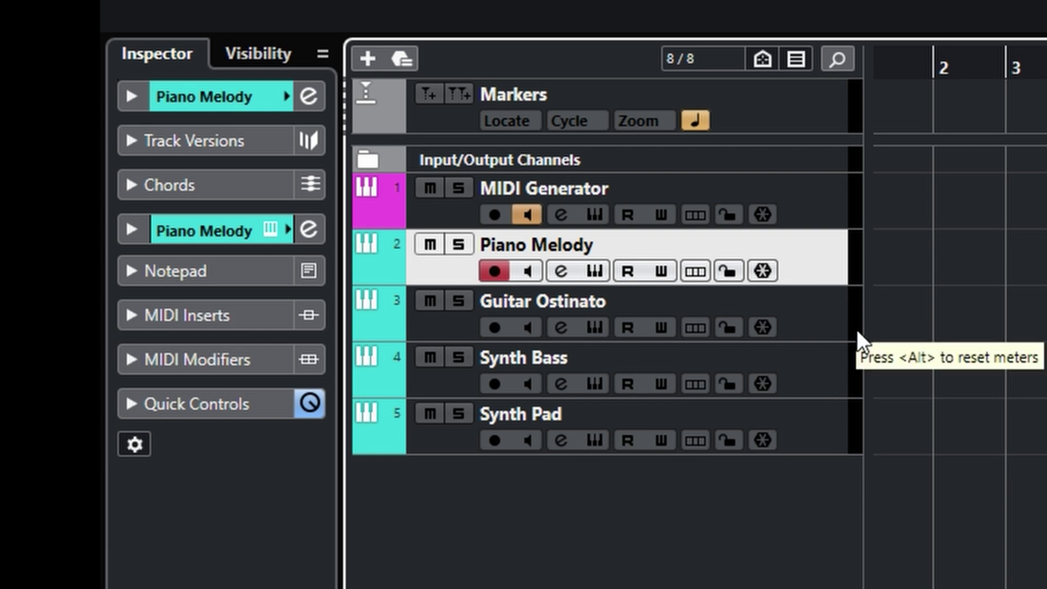
left_click(852, 351)
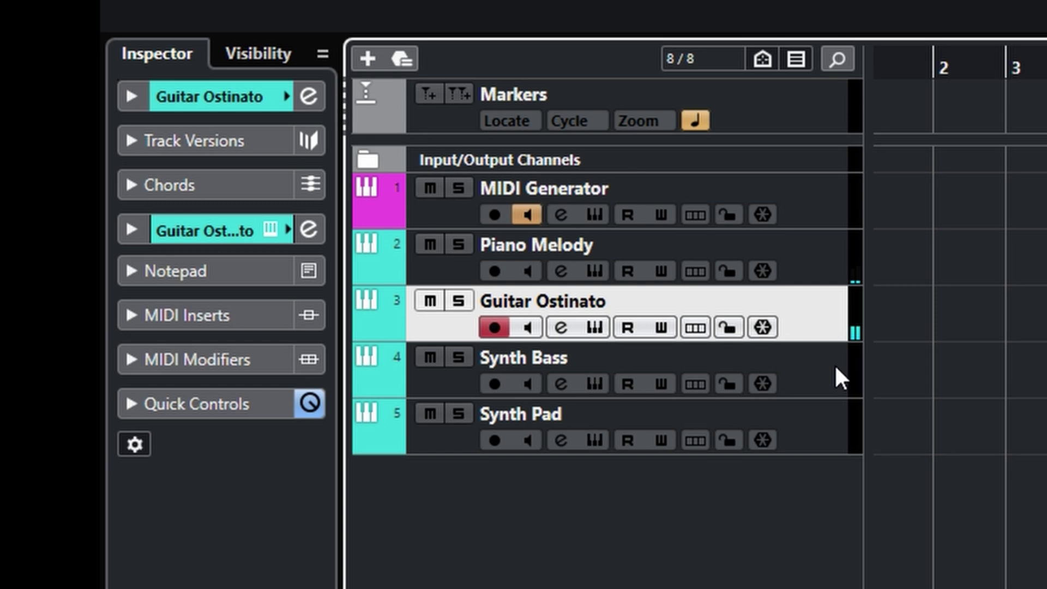
left_click(835, 365)
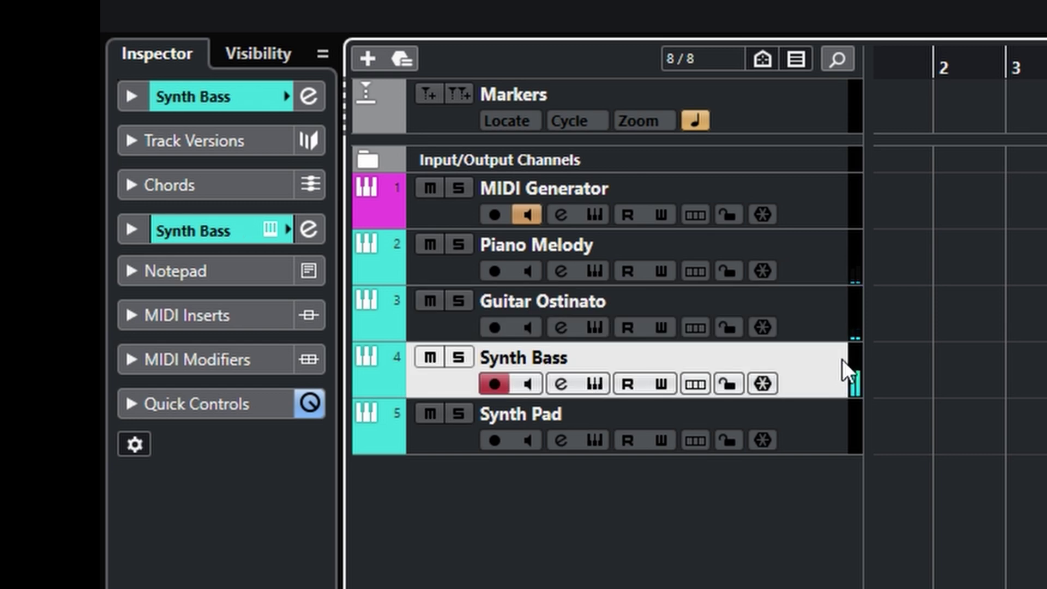
left_click(840, 415)
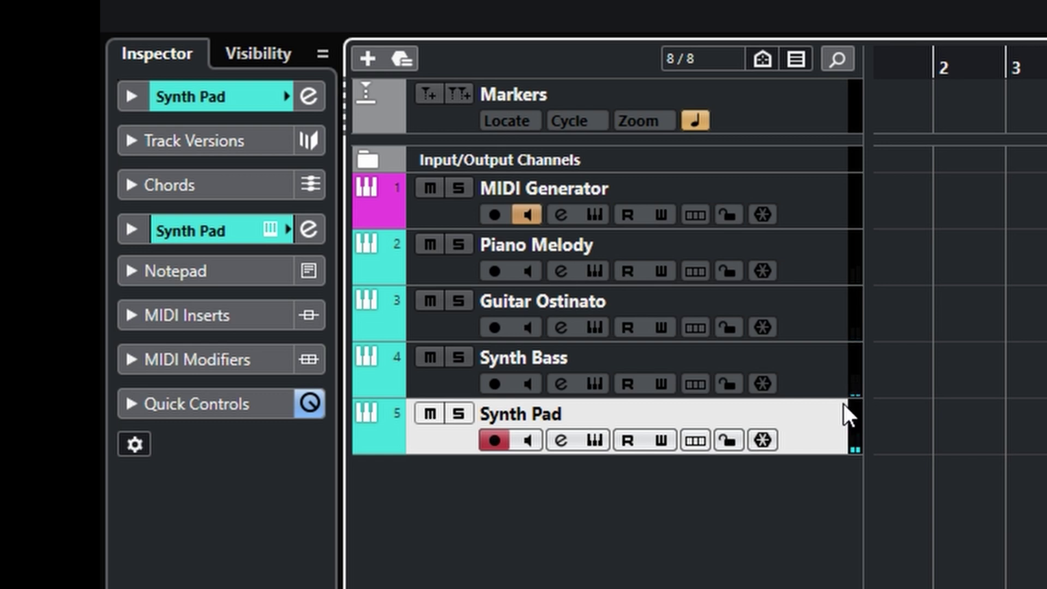
left_click(818, 212)
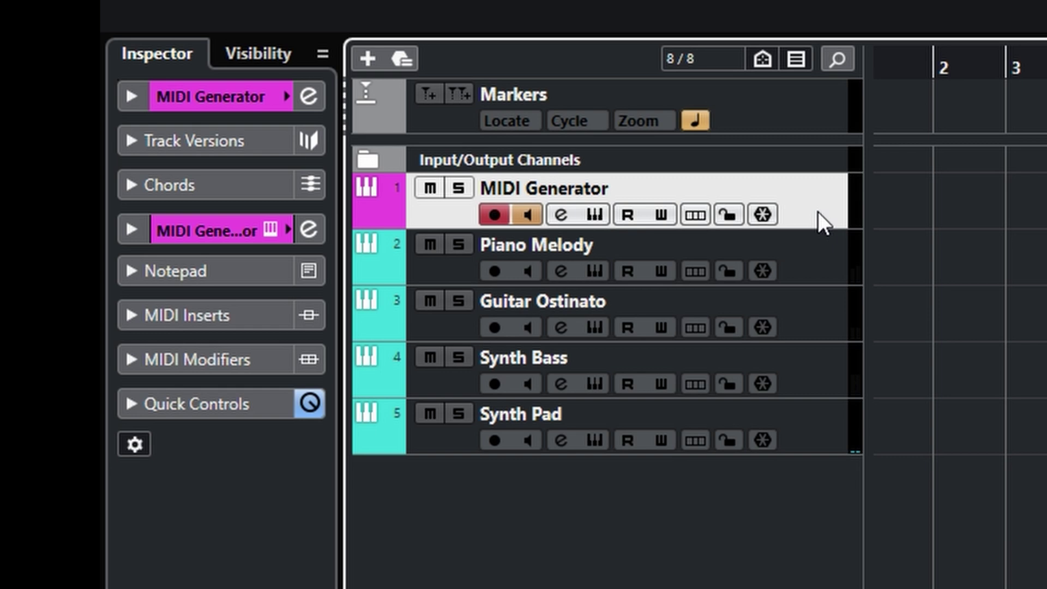
Step: Arm Piano Melody down through Synth Pad, then step back up to MIDI Generator
left_click(821, 253)
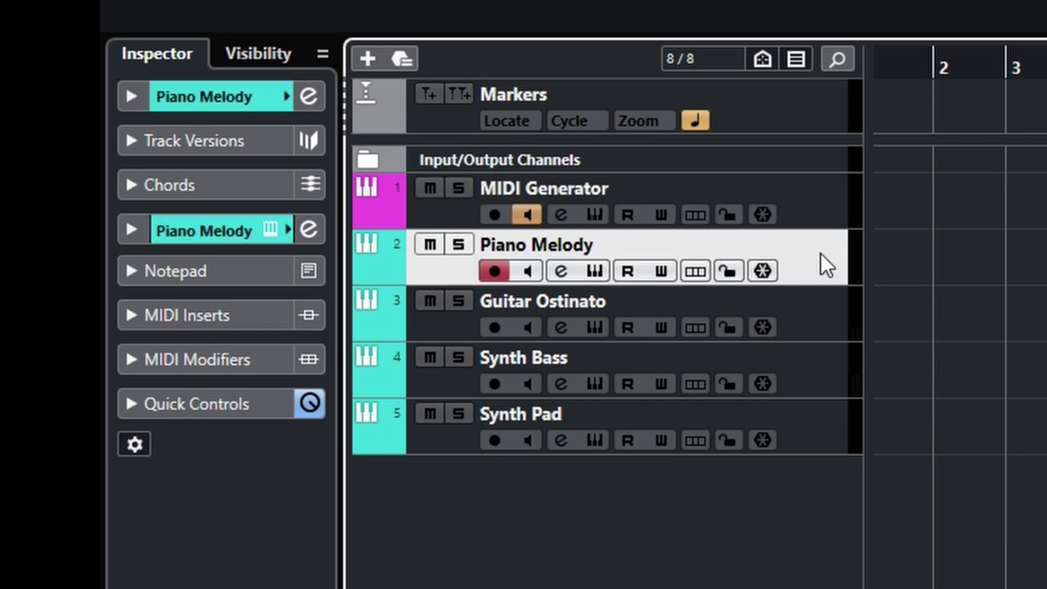
left_click(818, 302)
left_click(831, 376)
left_click(834, 411)
left_click(826, 365)
left_click(823, 316)
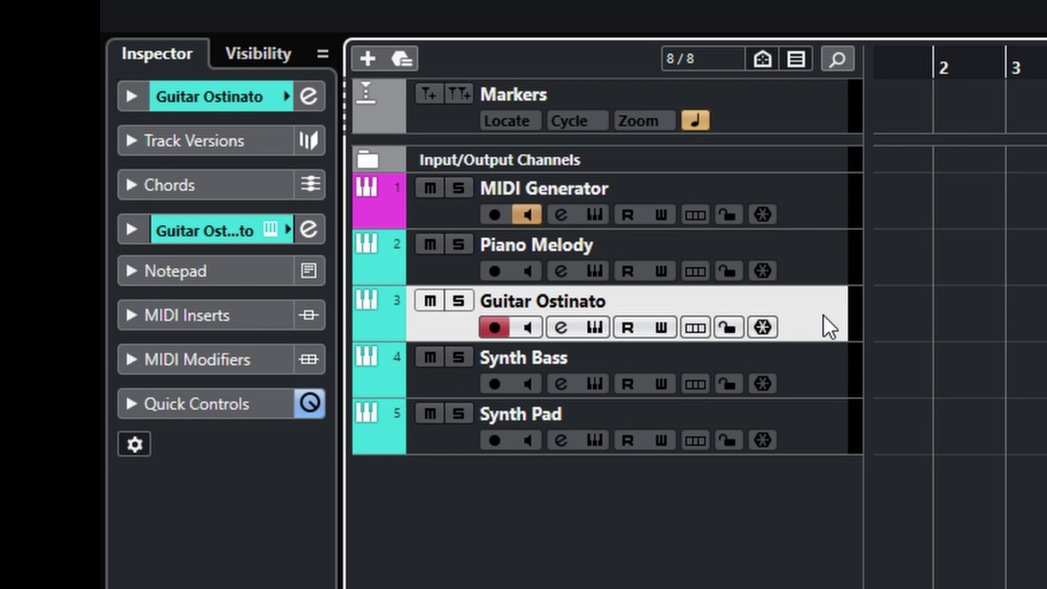
left_click(829, 252)
left_click(832, 208)
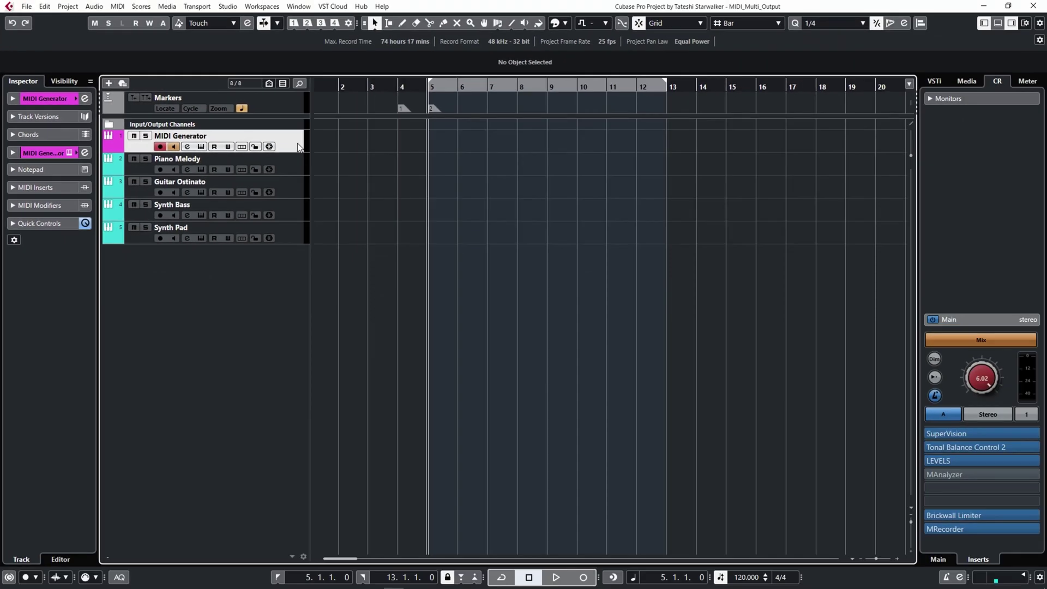
Step: Reopen InstaComposer and confirm Track 1 stays on MIDI channel 1, then check Track 2's channel
left_click(479, 199)
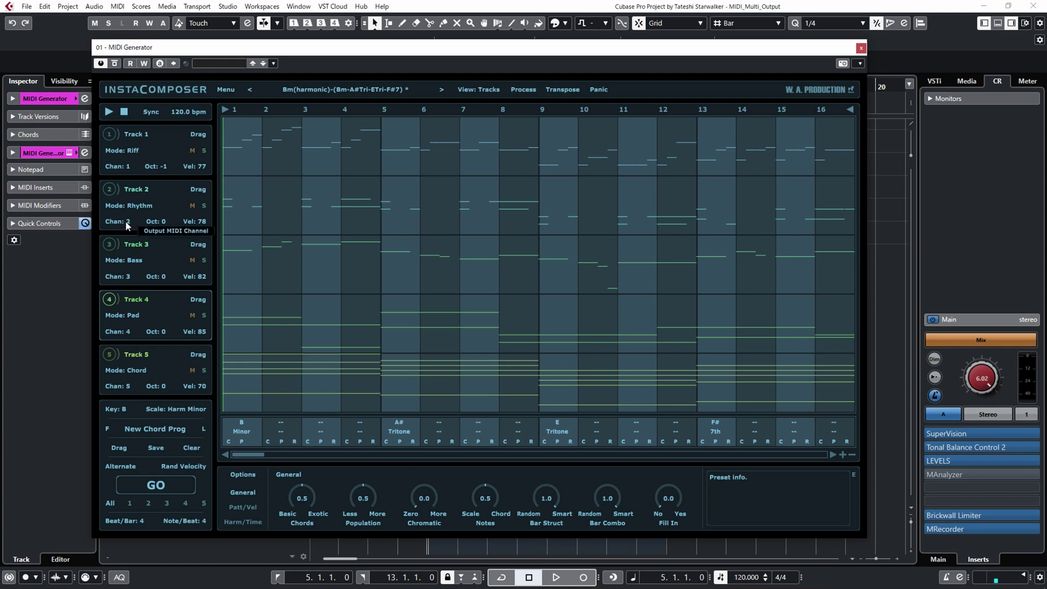
left_click(125, 171)
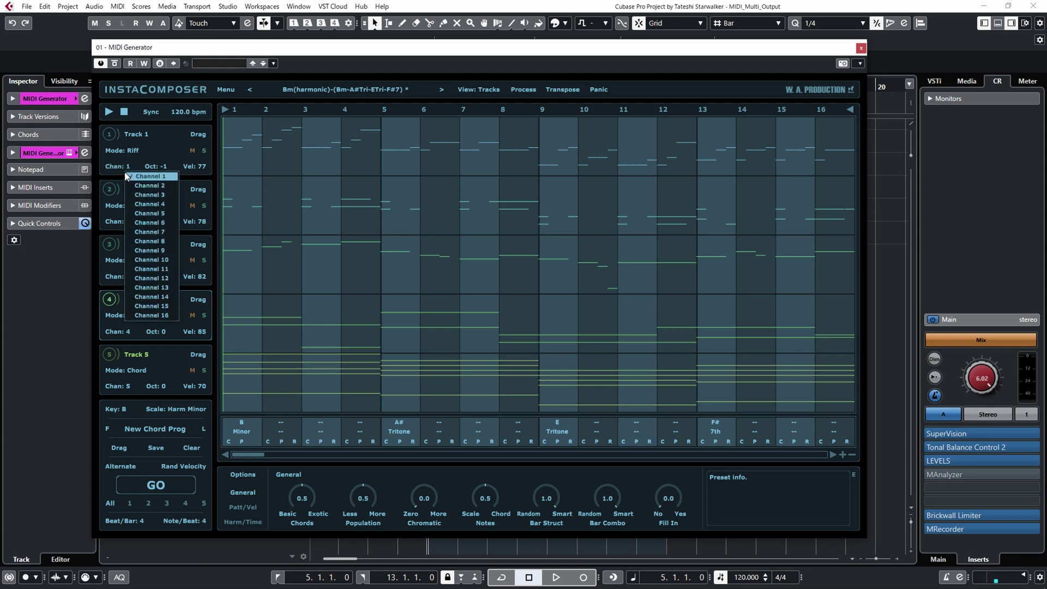
left_click(119, 171)
left_click(119, 172)
left_click(103, 211)
left_click(109, 221)
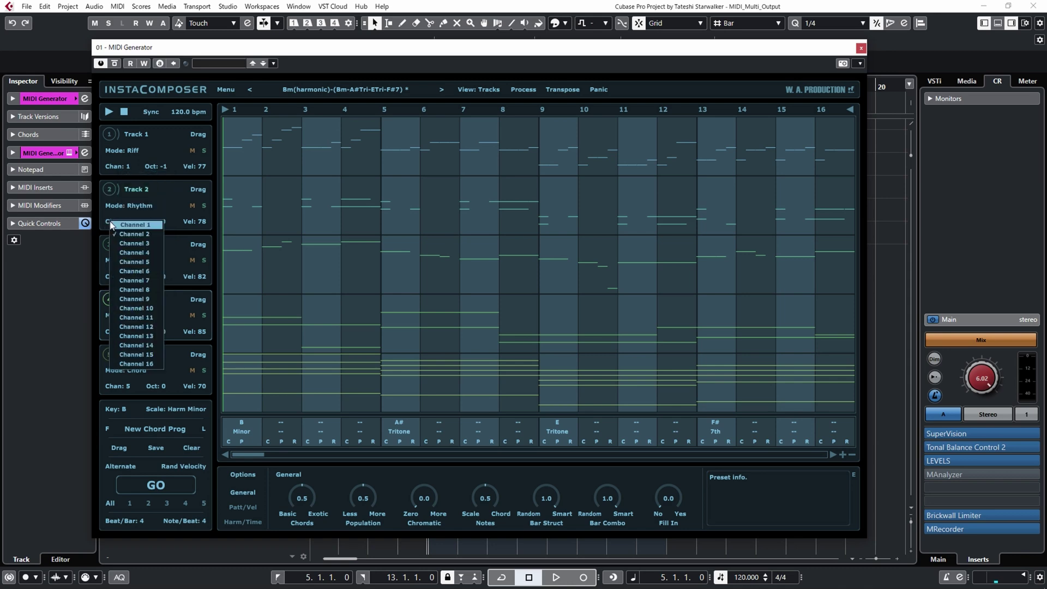
Step: Set Track 2's mode to Ostinato, keep Track 3 on Bass, and close the plug-in
left_click(167, 205)
left_click_drag(382, 47, 561, 46)
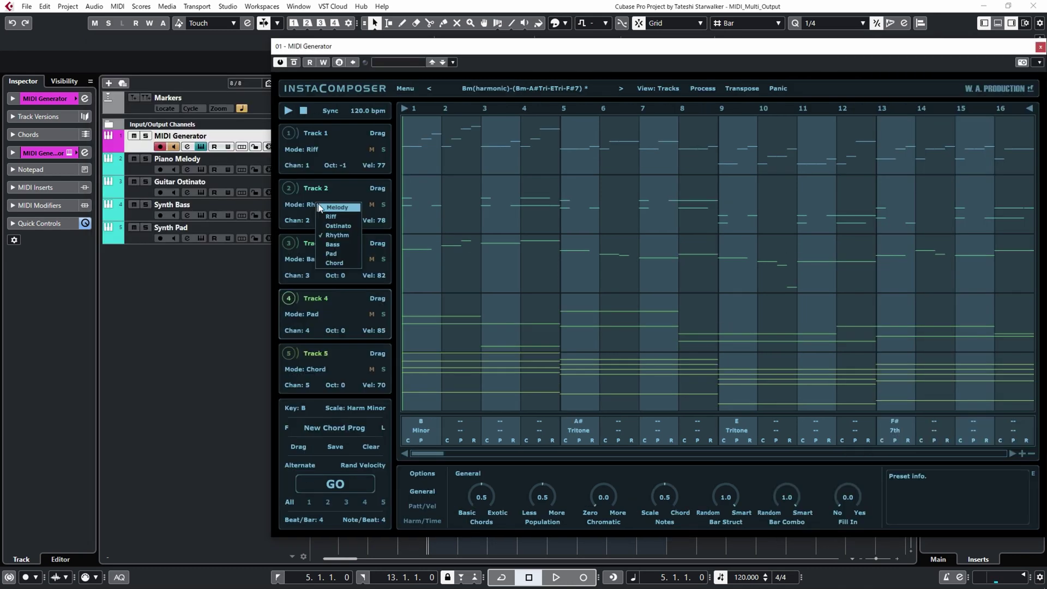
left_click(339, 225)
left_click(306, 260)
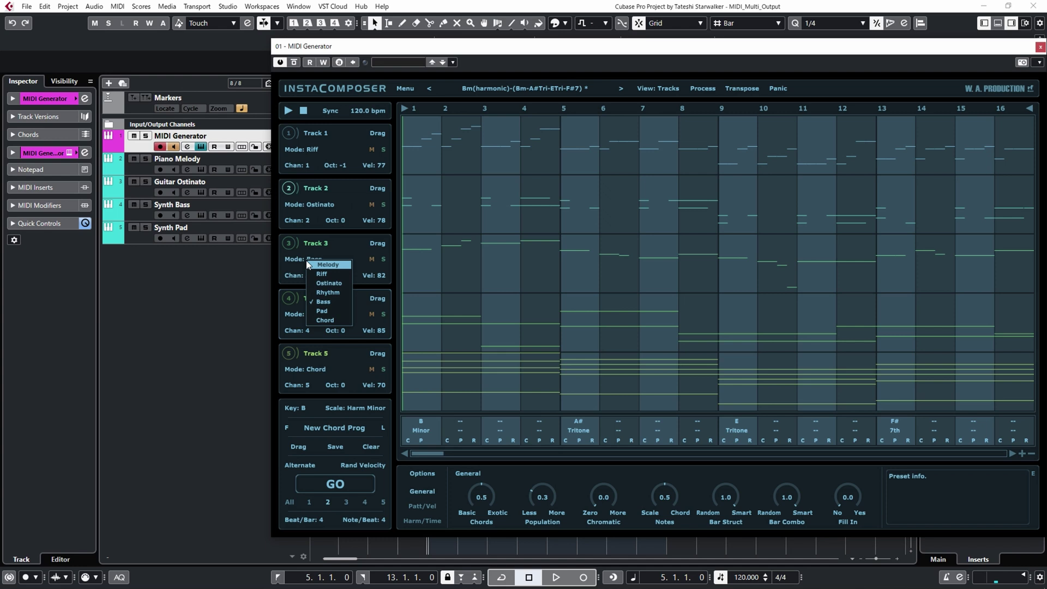
left_click(332, 298)
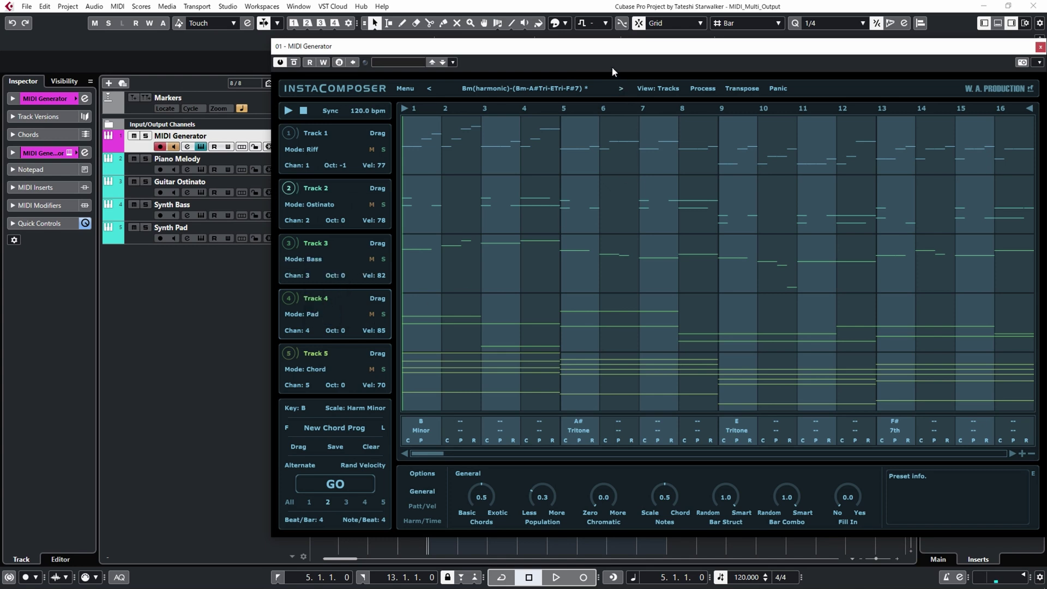
key("Escape")
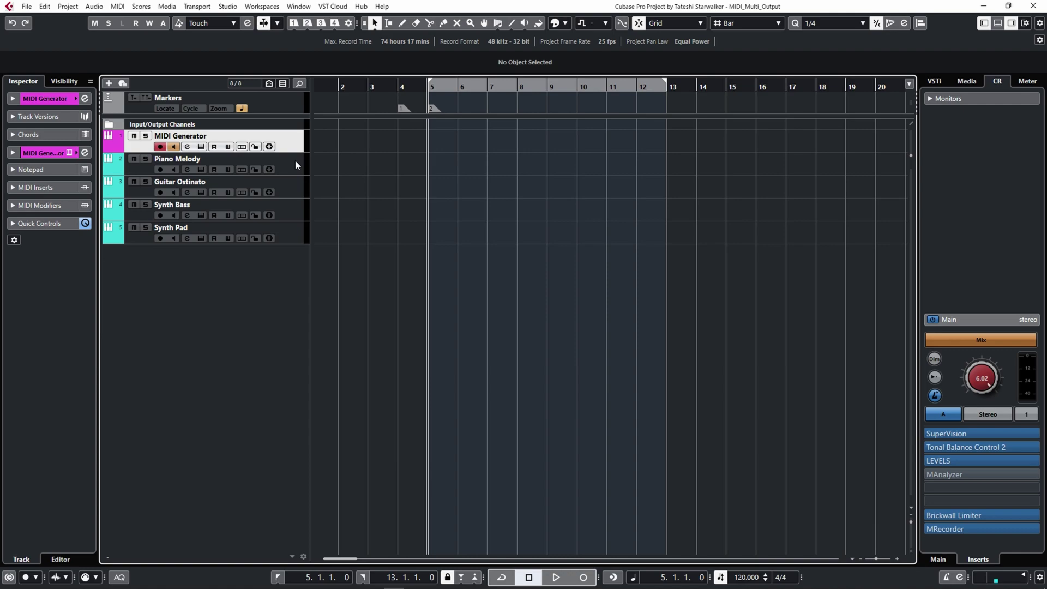
Step: Set Piano Melody's MIDI input to '01. MIDI Generator - MIDI Output'
left_click(297, 161)
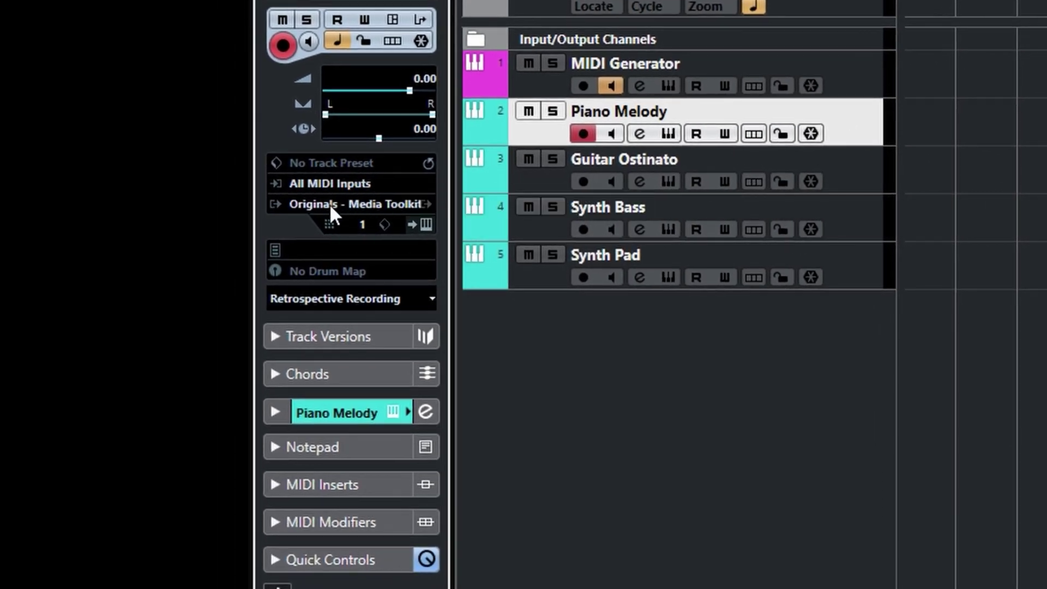
left_click(314, 185)
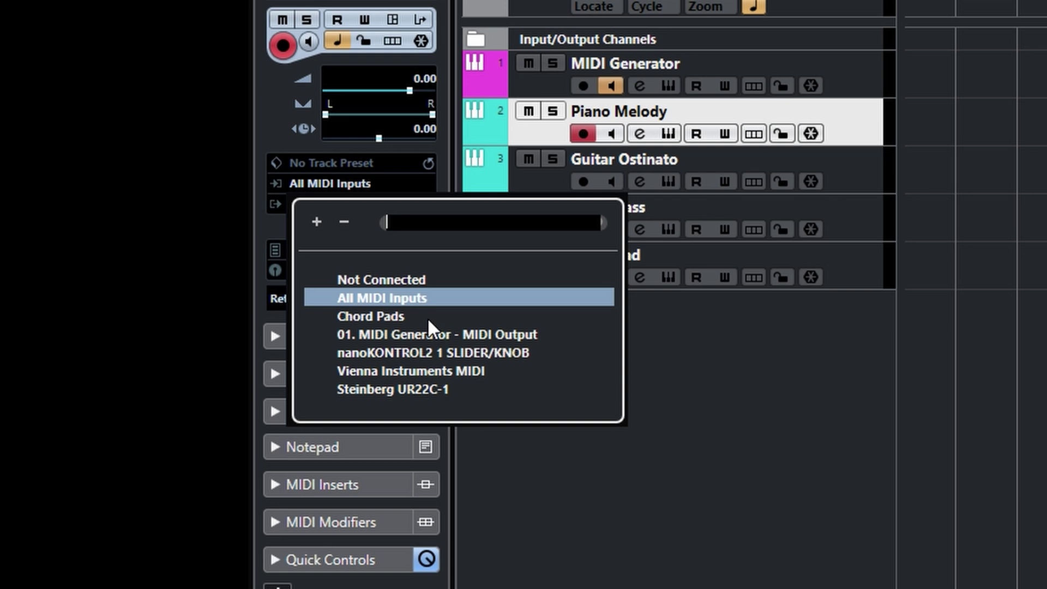
left_click(430, 336)
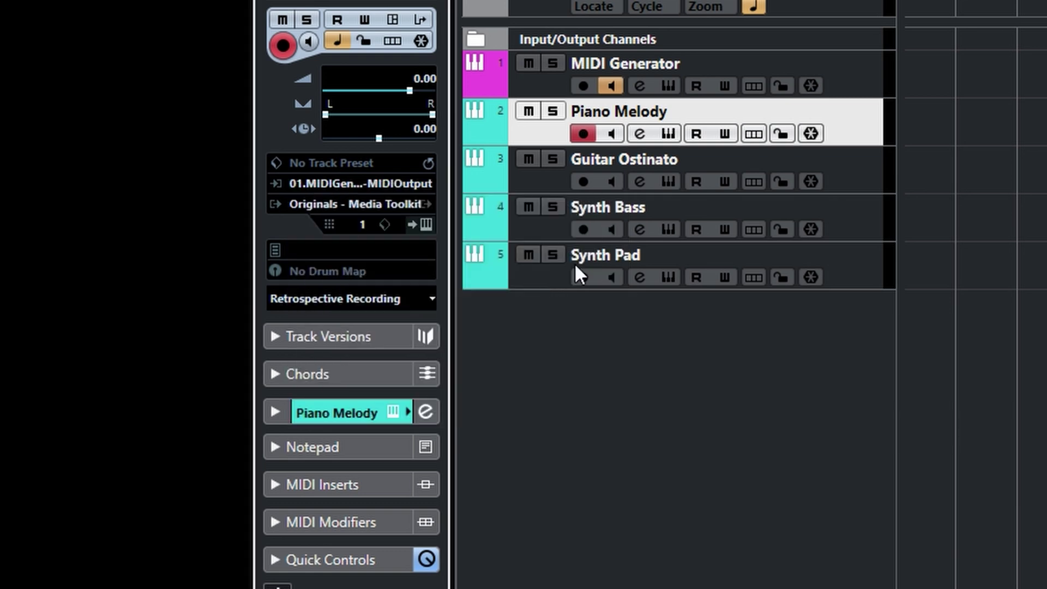
Step: Route Guitar Ostinato, Synth Bass and Synth Pad together to '01. MIDI Generator - MIDI Output' and verify each
left_click(866, 186)
left_click(847, 268, "shift")
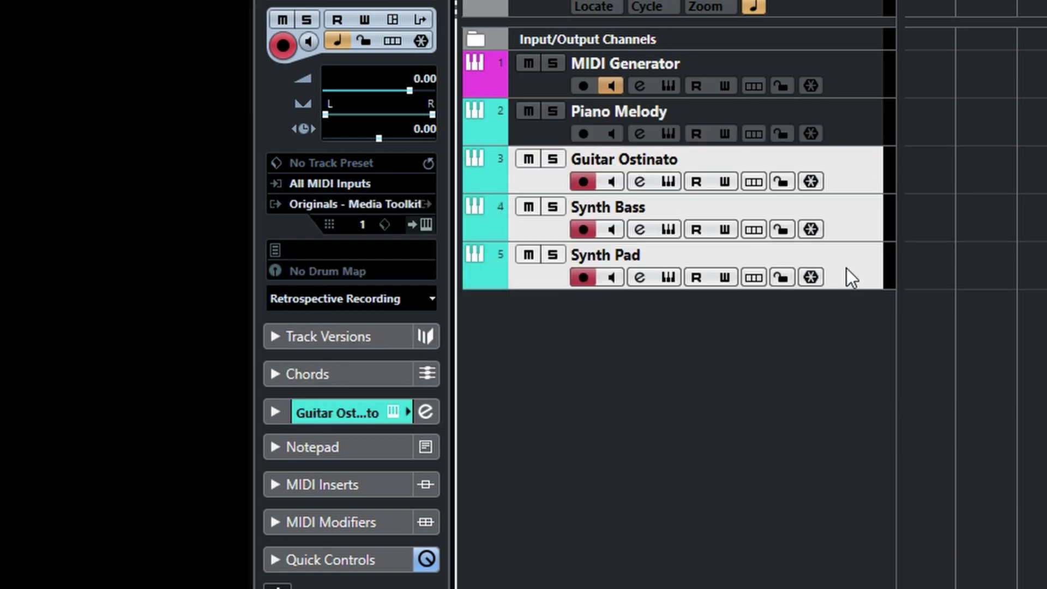
left_click(323, 183)
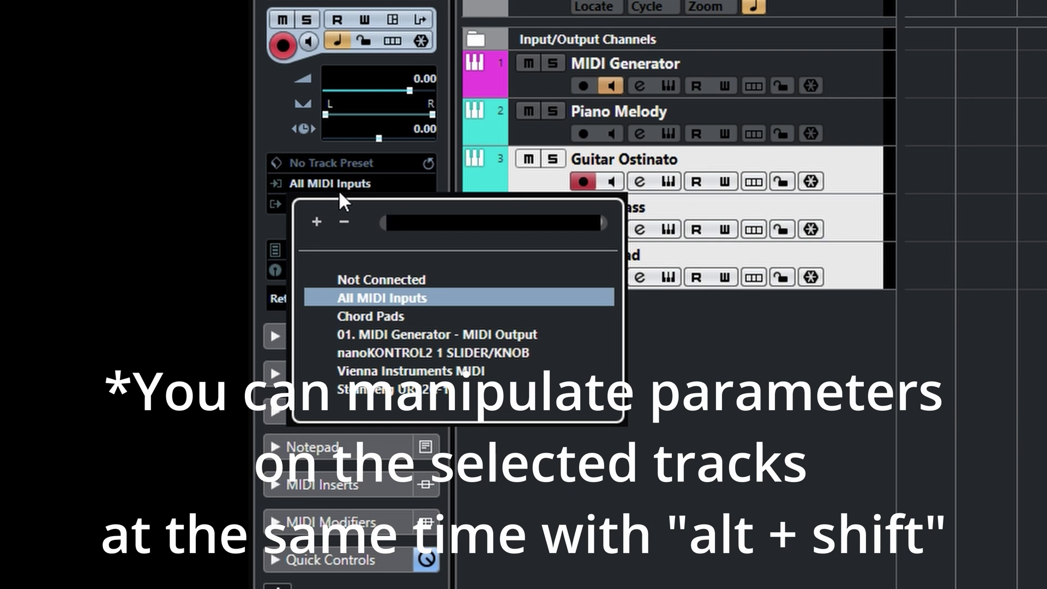
left_click(408, 337)
left_click(860, 260)
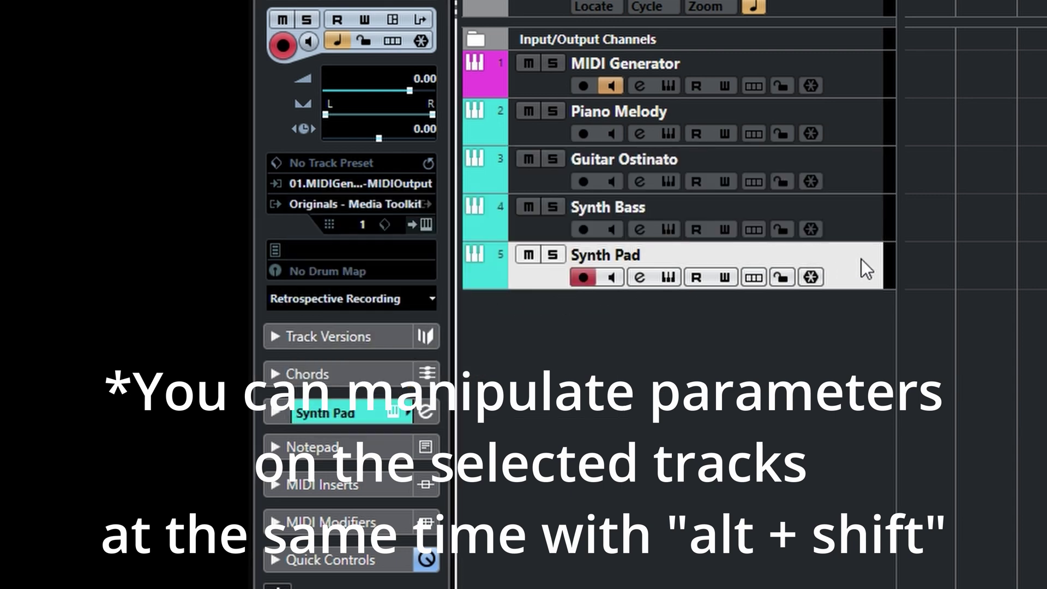
left_click(858, 212)
left_click(854, 169)
Step: Set Piano Melody's Input Transformer to Local and load the Channel Filtering - Pass CH 01 preset
left_click(849, 137)
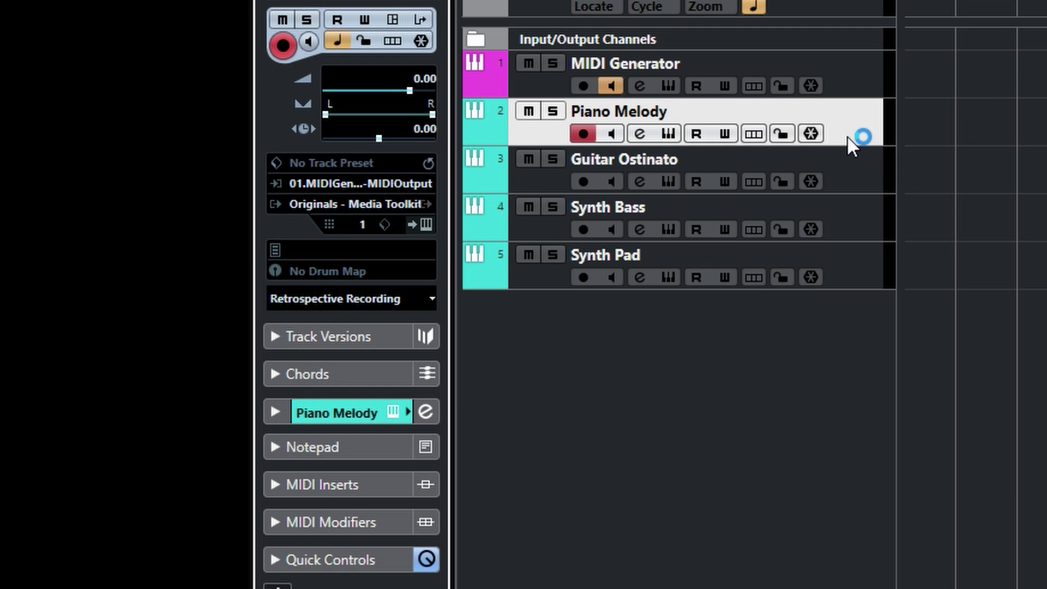
left_click(425, 19)
left_click(423, 19)
left_click(415, 20)
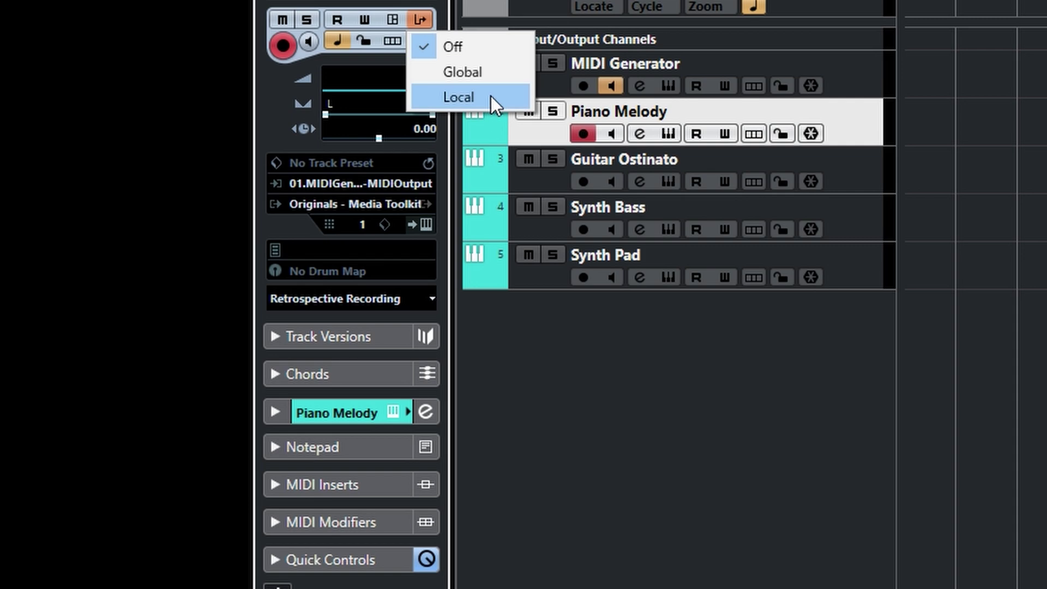
left_click(491, 95)
left_click_drag(500, 115, 856, 128)
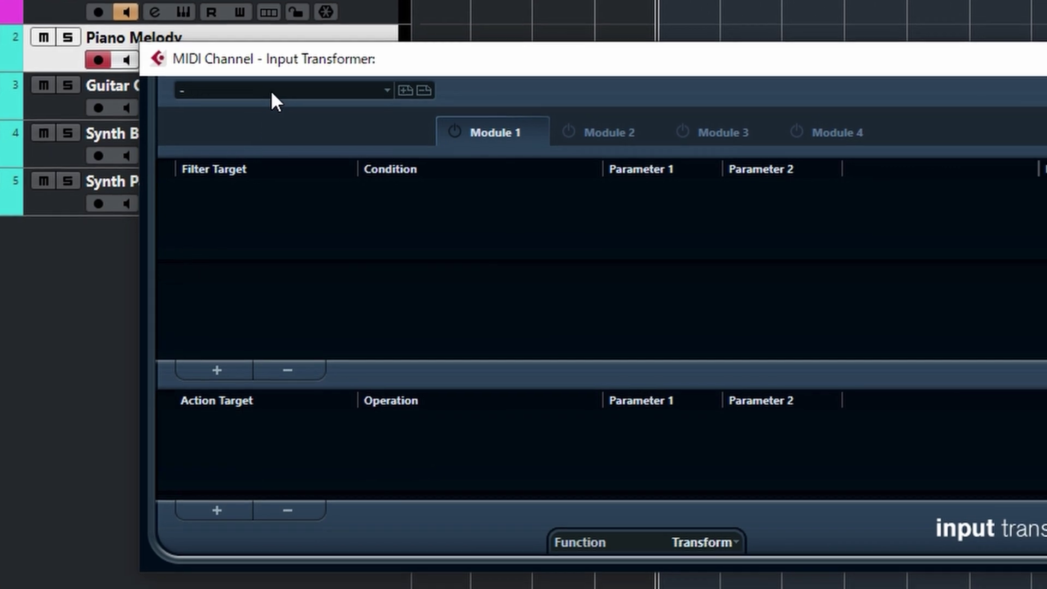
left_click(321, 99)
mouse_move(175, 107)
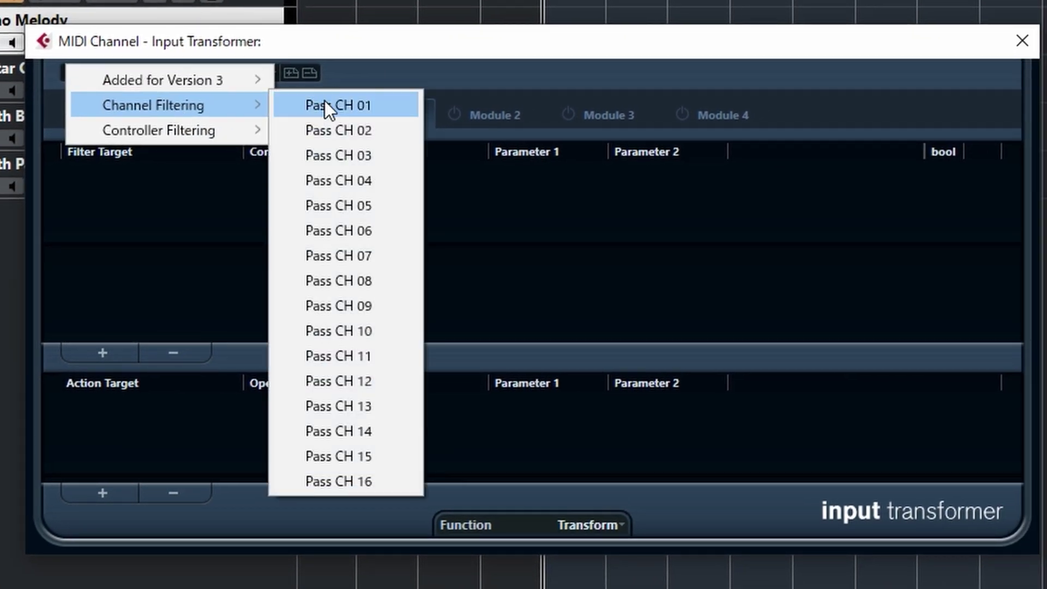
left_click(327, 102)
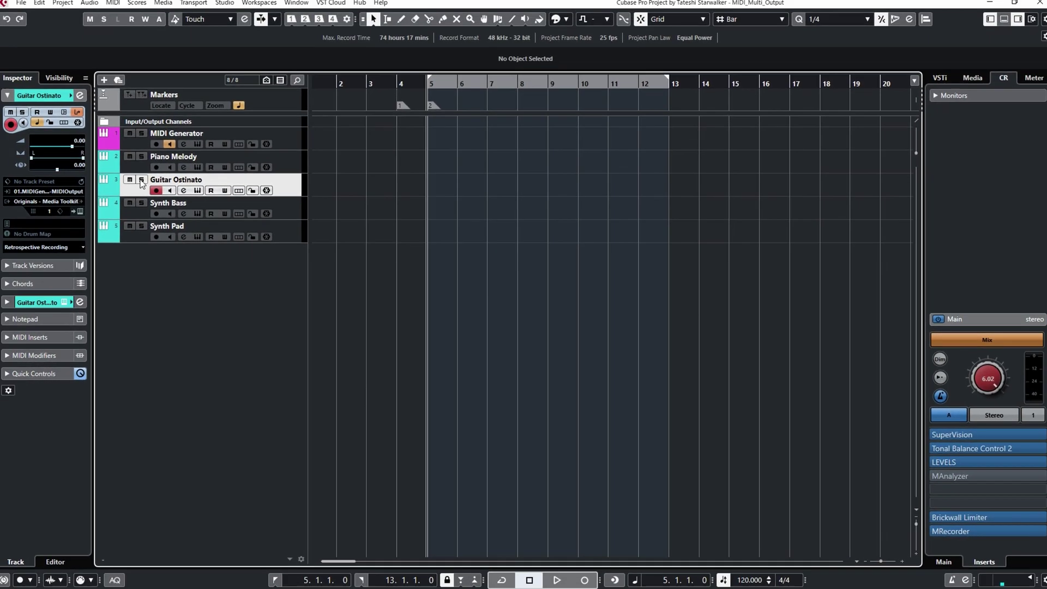
Step: Give Guitar Ostinato a Local Input Transformer with the Channel Filtering - Pass CH 02 preset
left_click(78, 122)
left_click(99, 144)
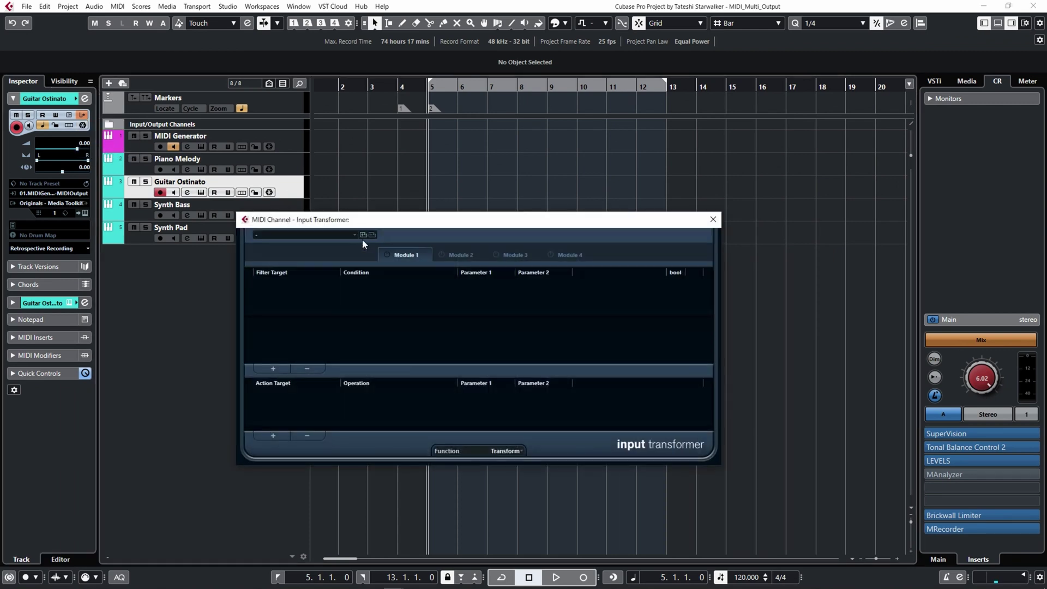
left_click(326, 236)
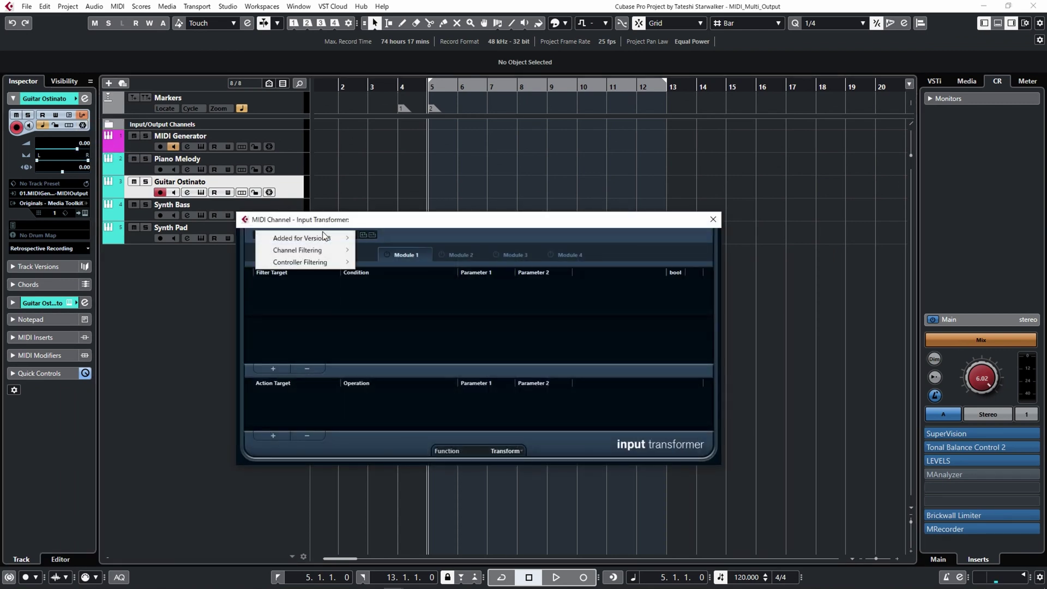
mouse_move(330, 252)
left_click(384, 263)
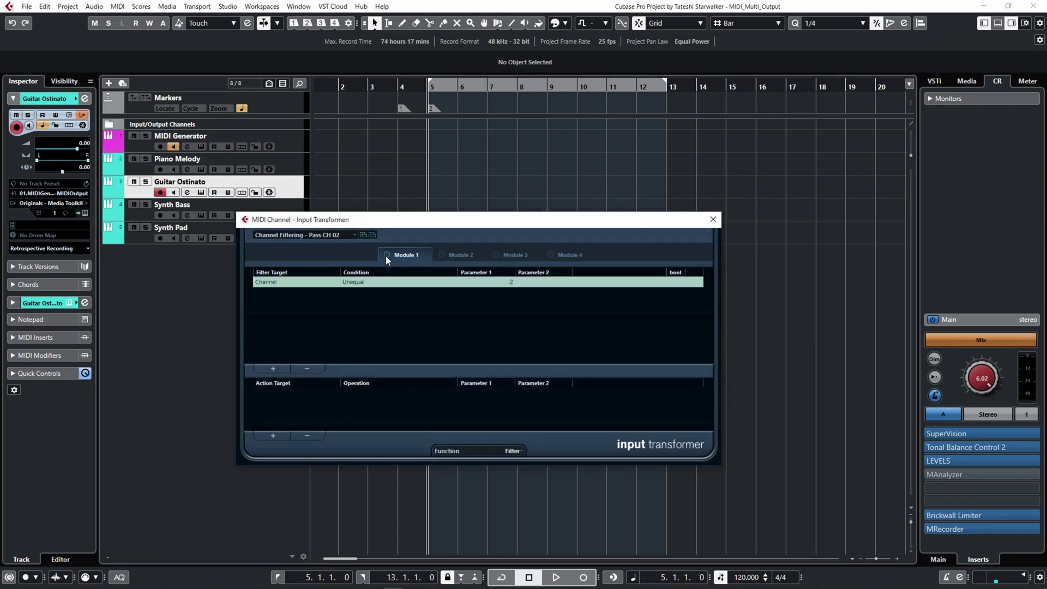
left_click(713, 219)
Step: Give Synth Bass a Local Input Transformer with the Channel Filtering - Pass CH 03 preset
left_click(284, 209)
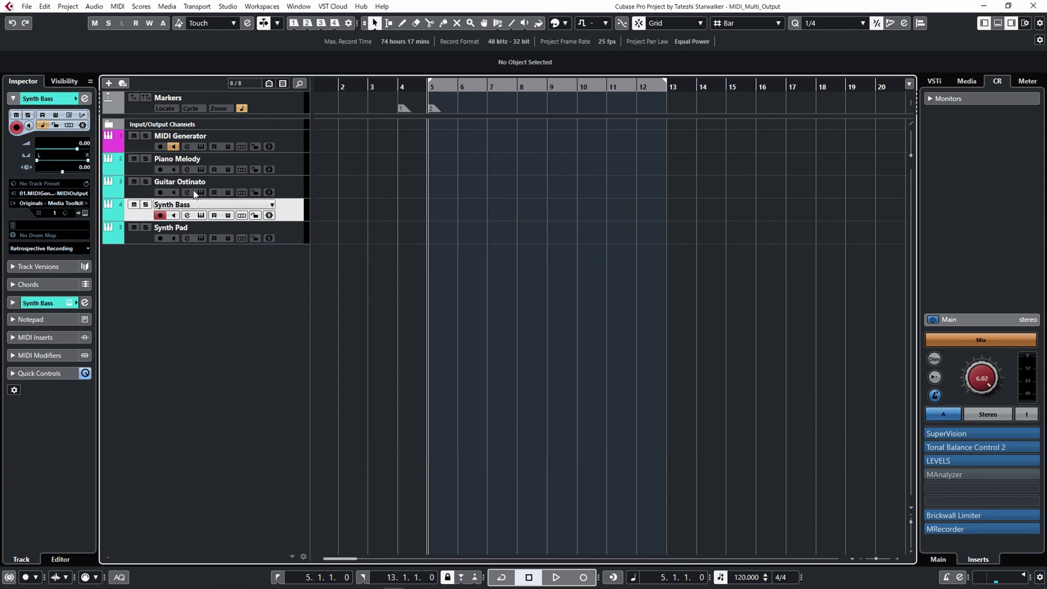
left_click(82, 115)
left_click(101, 152)
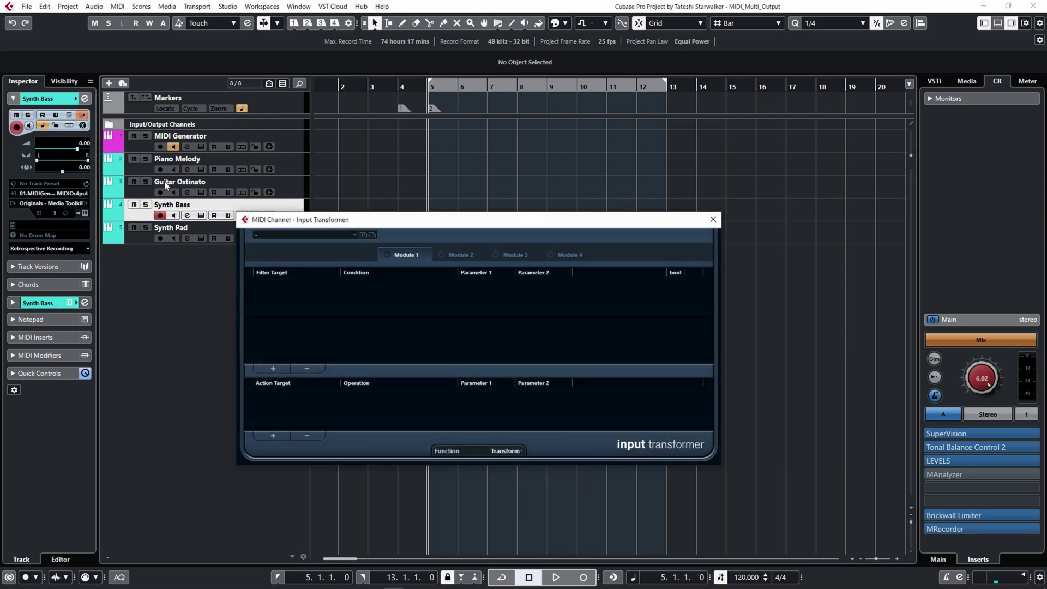
left_click(304, 236)
mouse_move(320, 248)
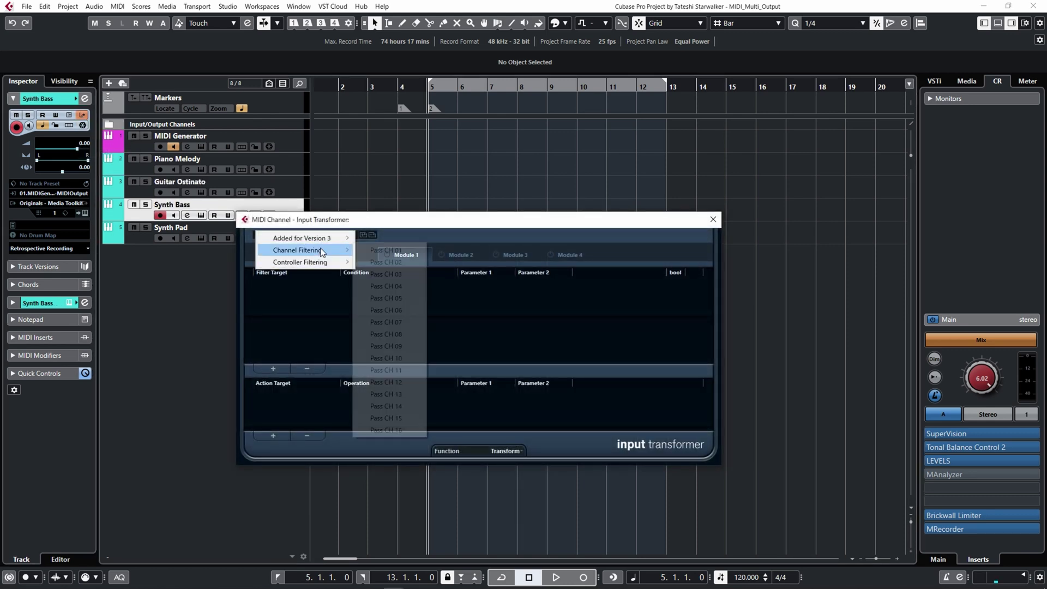
left_click(387, 272)
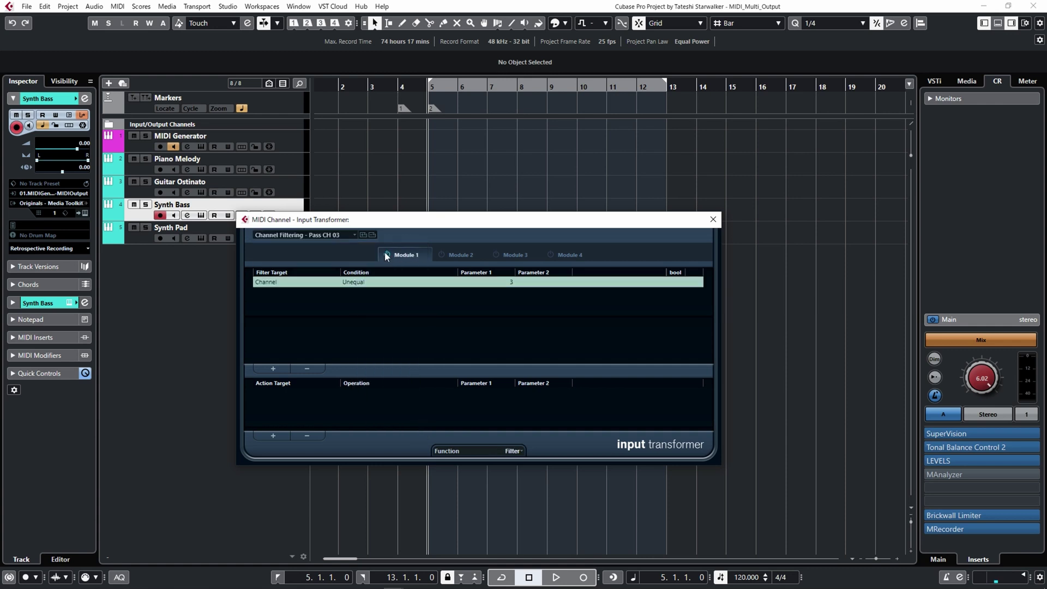
left_click(712, 219)
Step: Give Synth Pad a Local Input Transformer with the Channel Filtering - Pass CH 04 preset
left_click(300, 237)
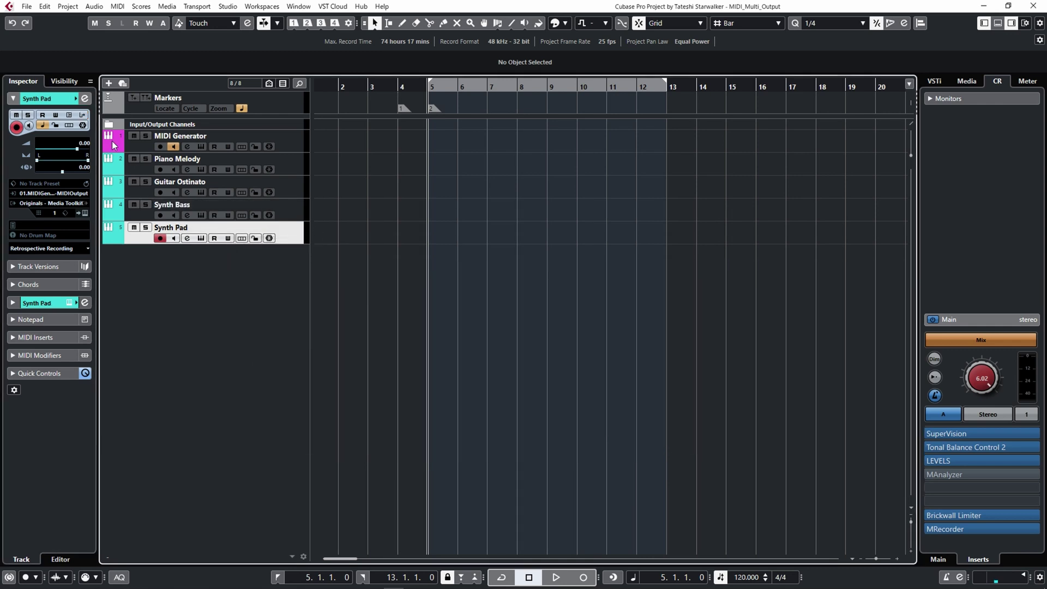
left_click(80, 116)
left_click(104, 146)
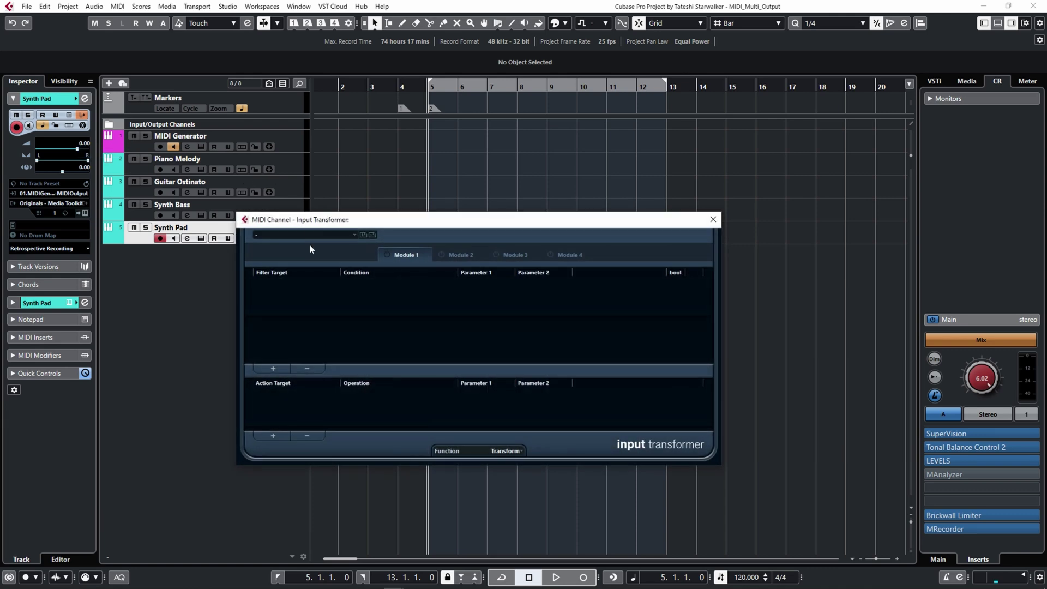
left_click(306, 244)
mouse_move(315, 251)
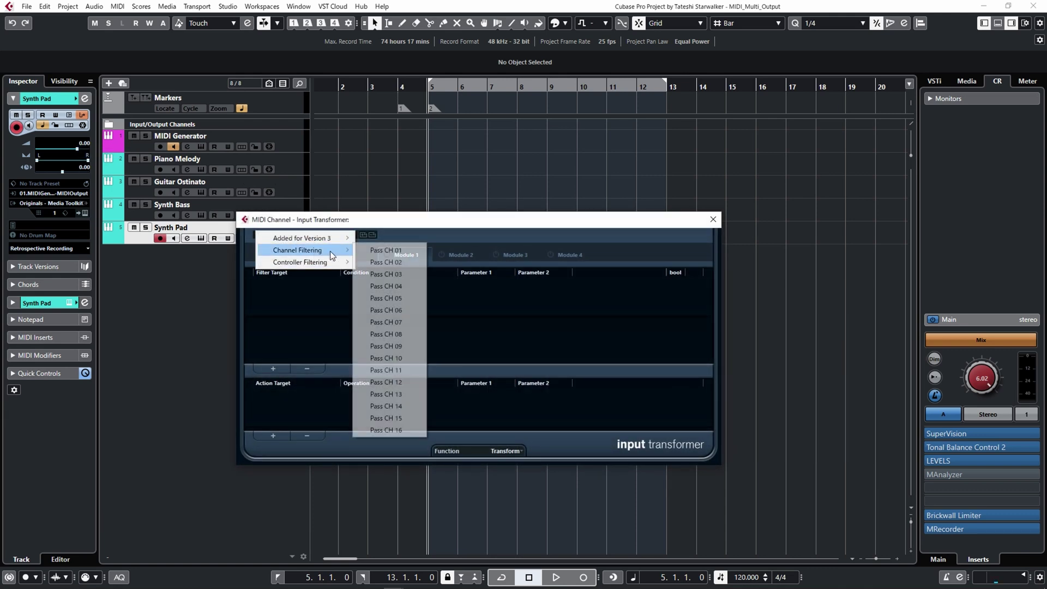
left_click(406, 287)
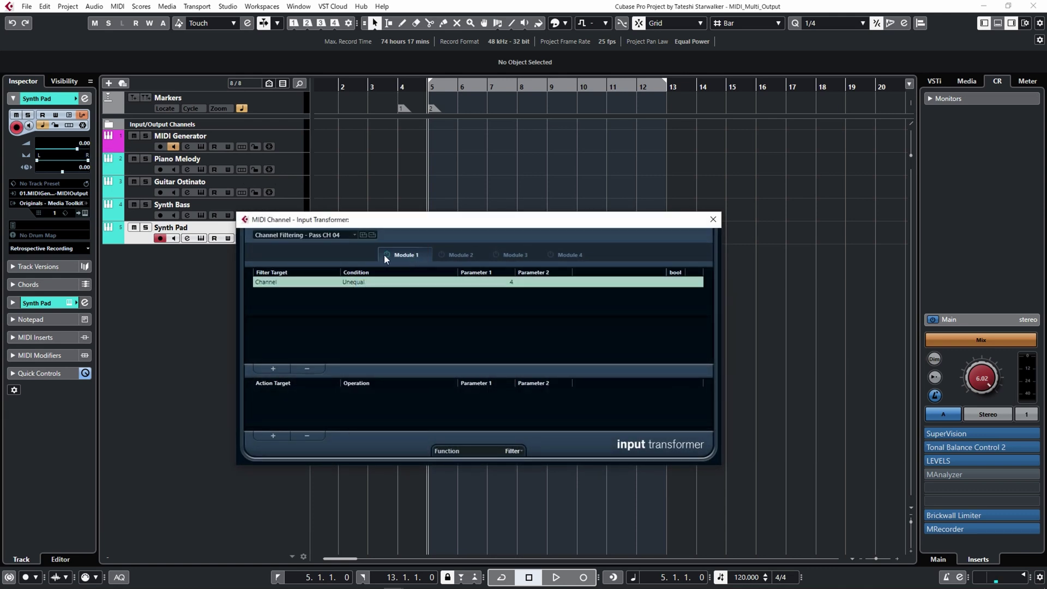
Step: Select Piano Melody through Synth Pad and enable monitoring, then open MIDI Generator's InstaComposer
left_click(713, 219)
left_click(292, 162)
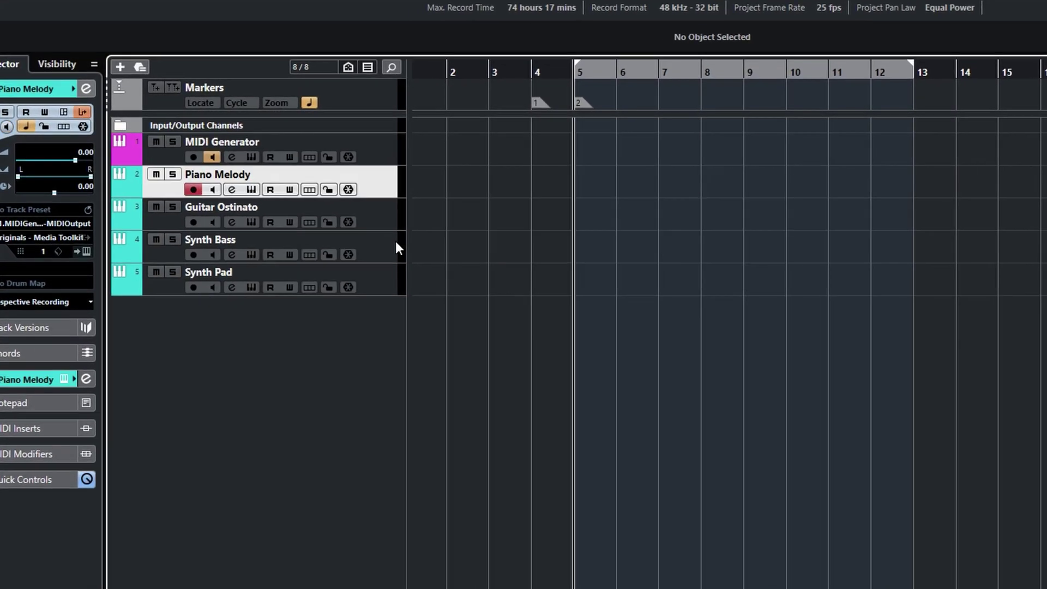
left_click(301, 239, "shift")
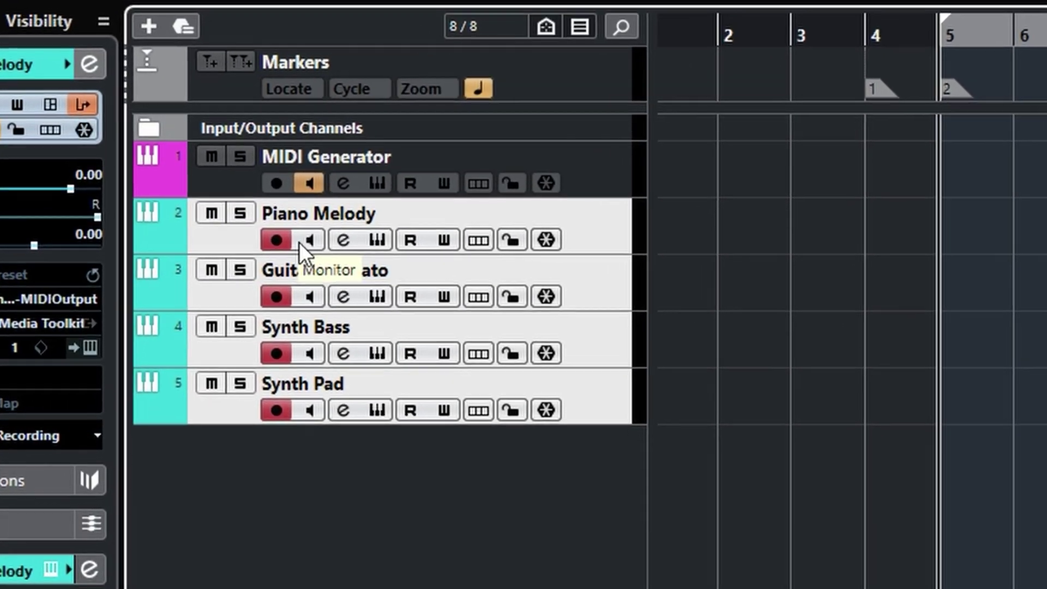
left_click(236, 202)
left_click(331, 315)
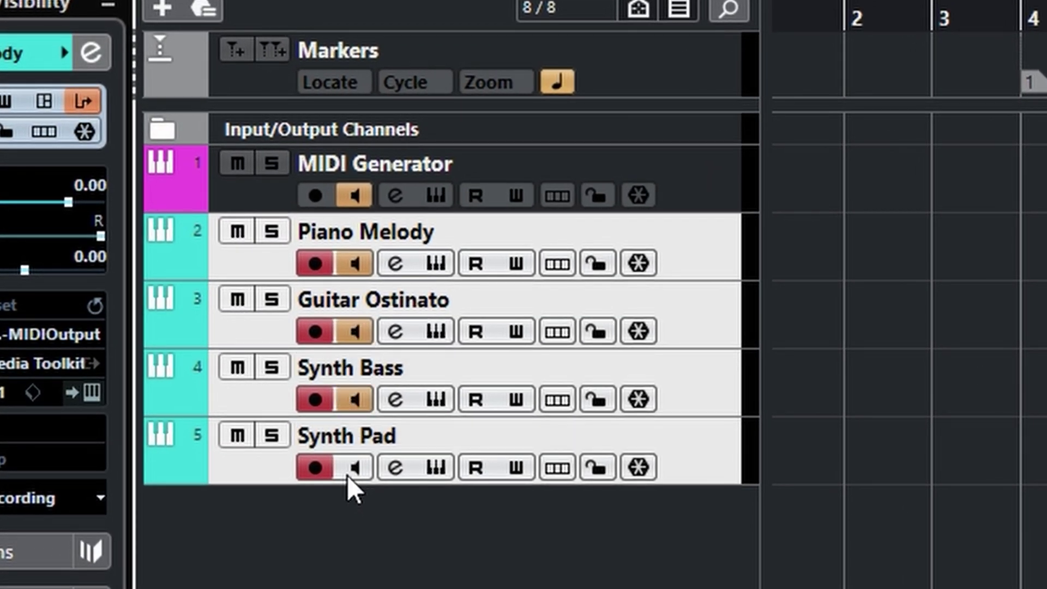
left_click(707, 165)
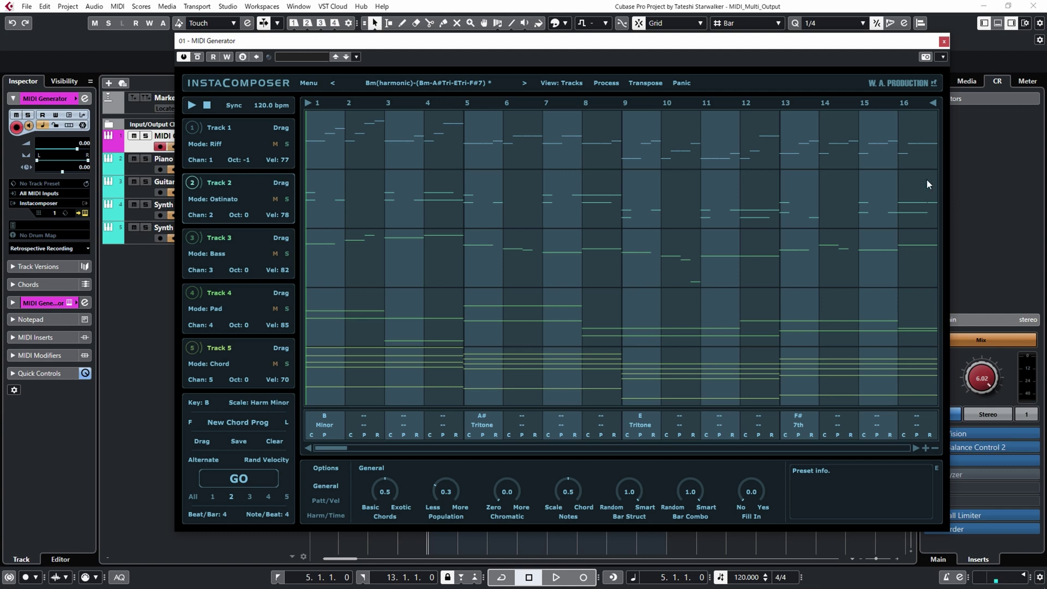
mouse_move(856, 47)
left_mouse_down()
mouse_move(885, 54)
mouse_move(858, 56)
left_mouse_up()
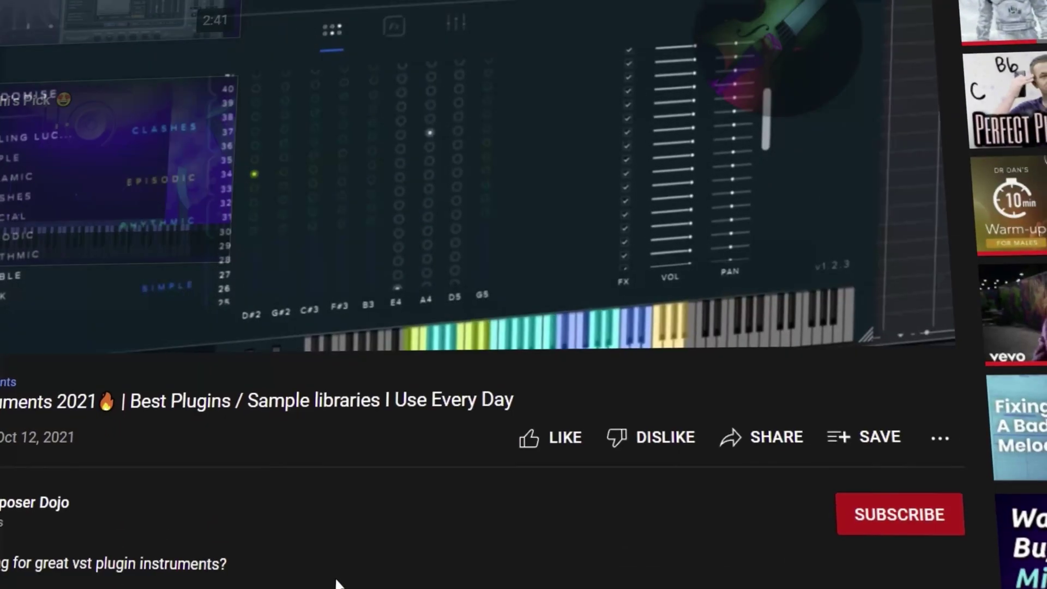
Step: Like the video, subscribe to its channel, and set channel notifications to All
scroll(360, 573, "down", 1)
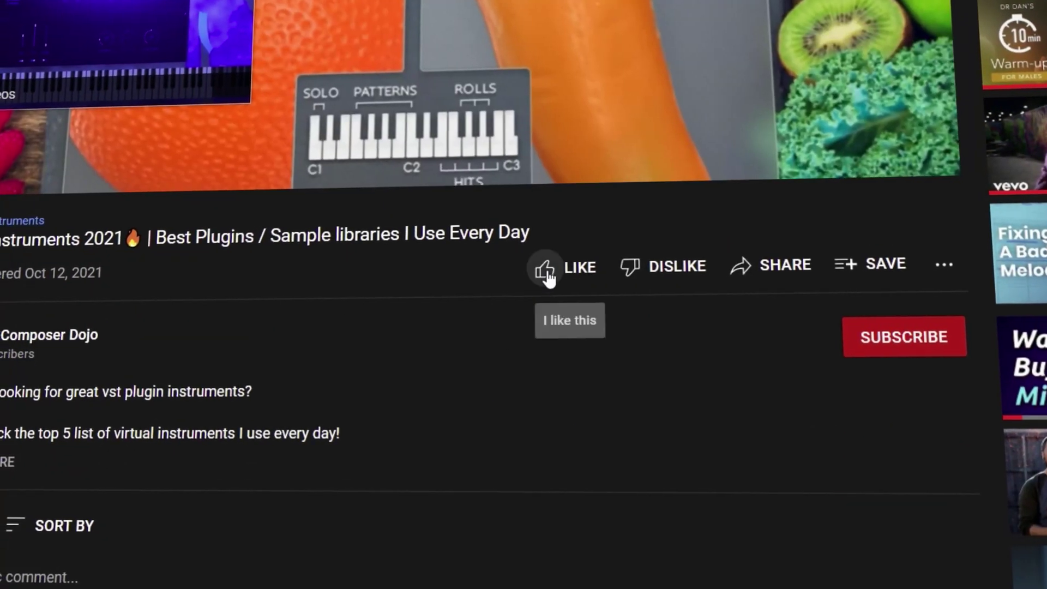
left_click(540, 272)
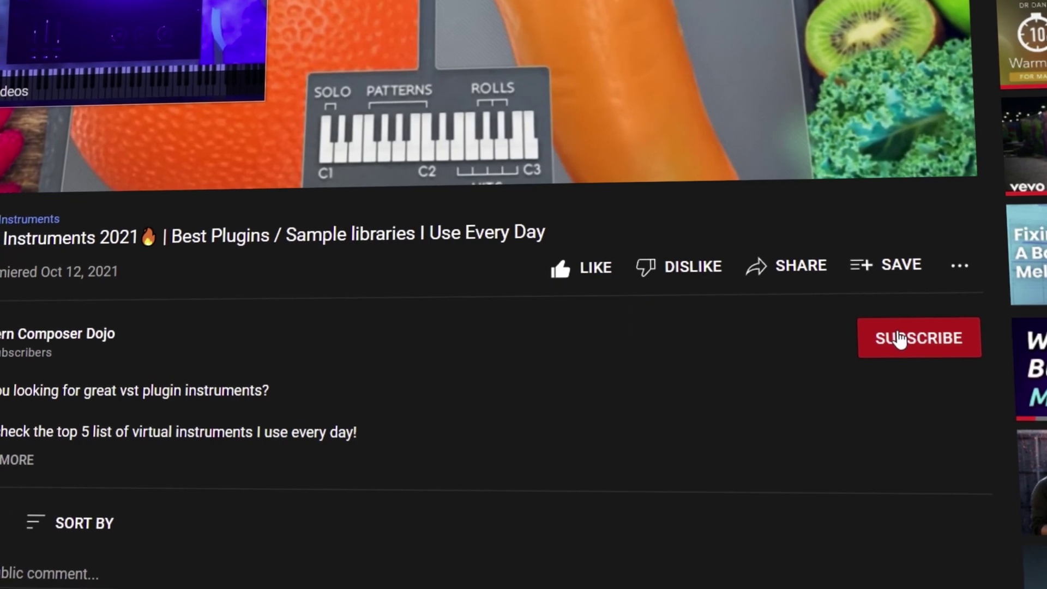
left_click(900, 338)
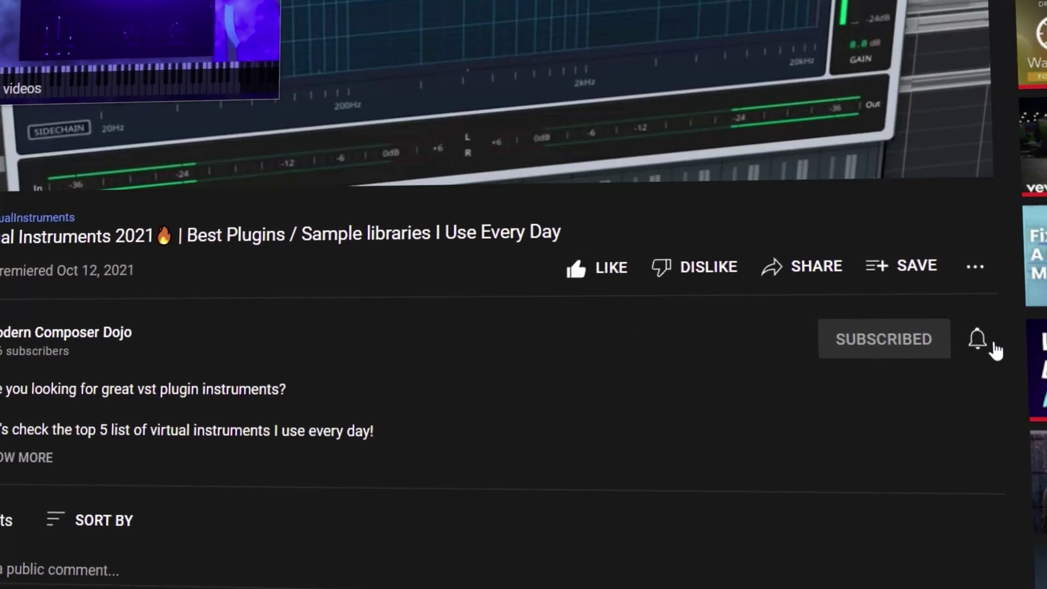
left_click(973, 341)
left_click(1029, 385)
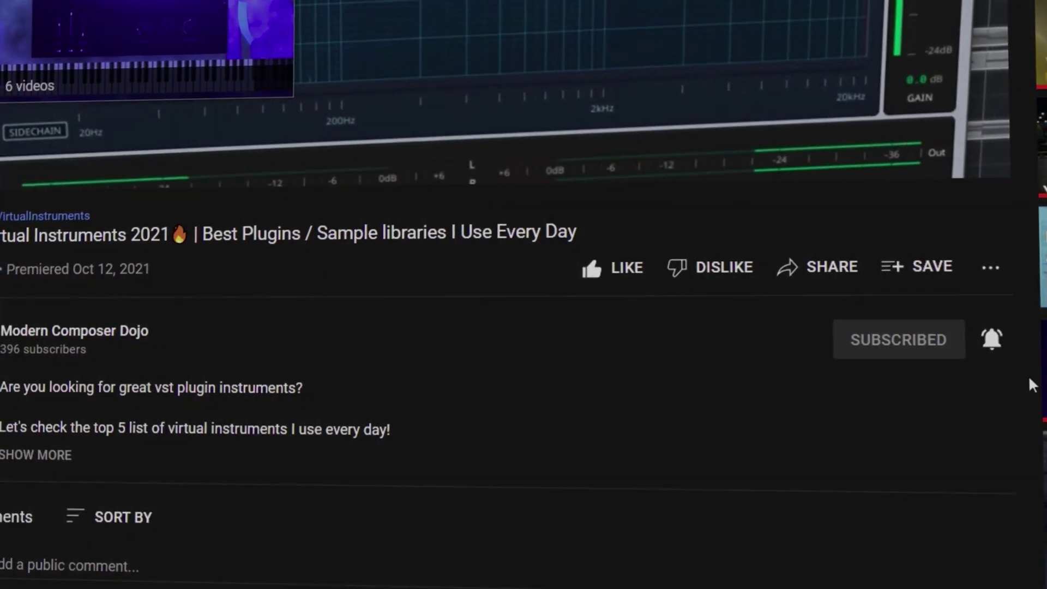